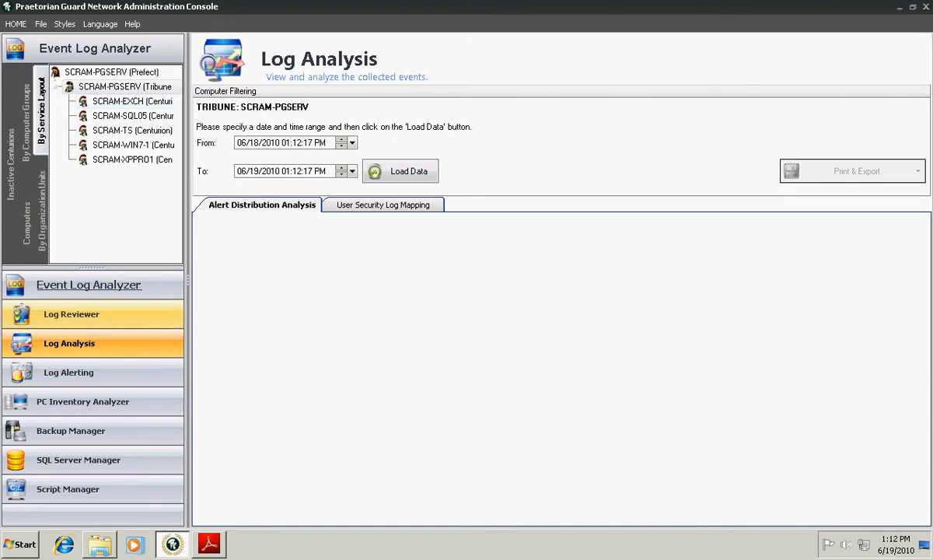
Open the Log Reviewer and load the SCRAM-PGSERV Tribune's events from 06/06/2010 to 06/19/2010.
left_click(72, 314)
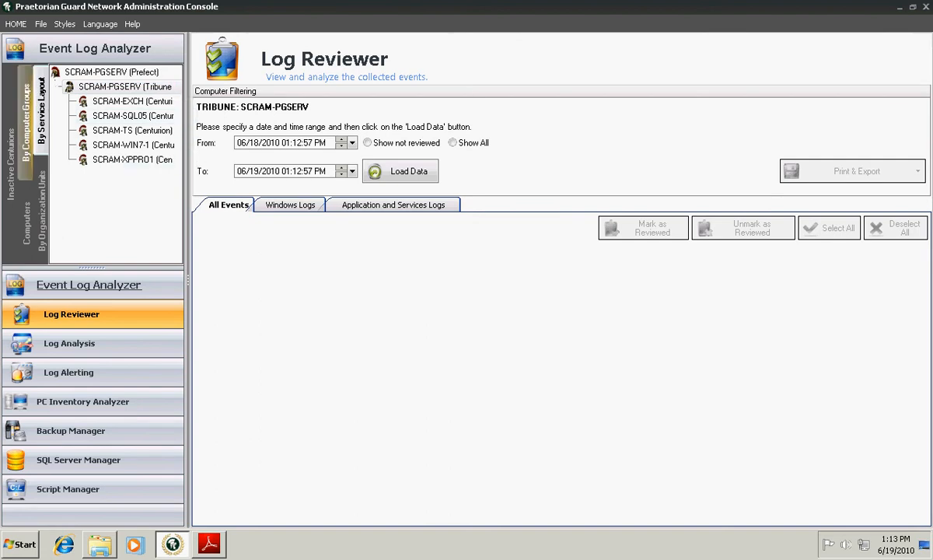
left_click(25, 117)
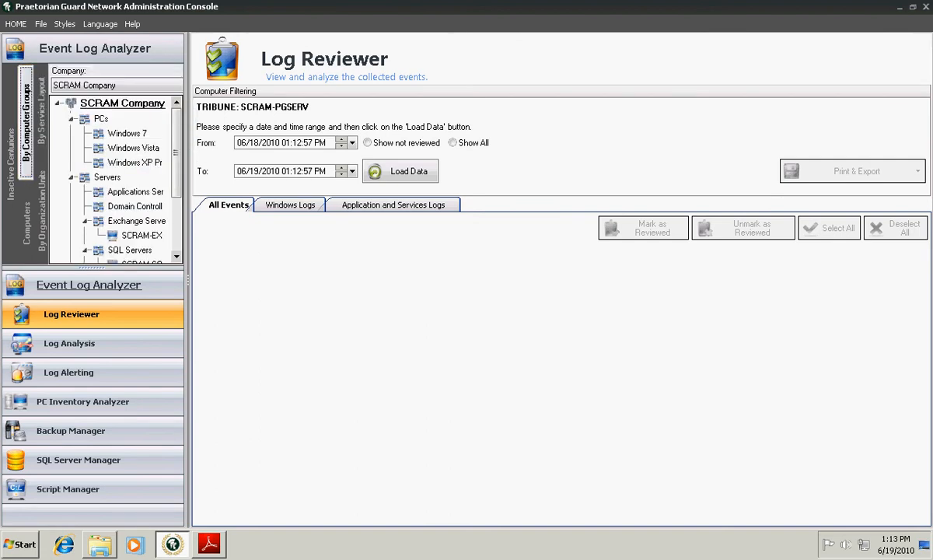
left_click(107, 178)
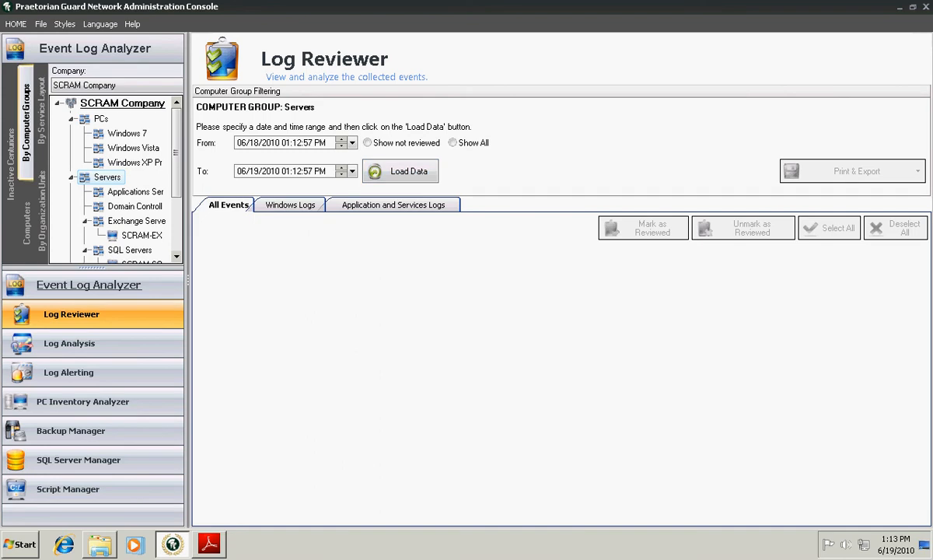
left_click(41, 109)
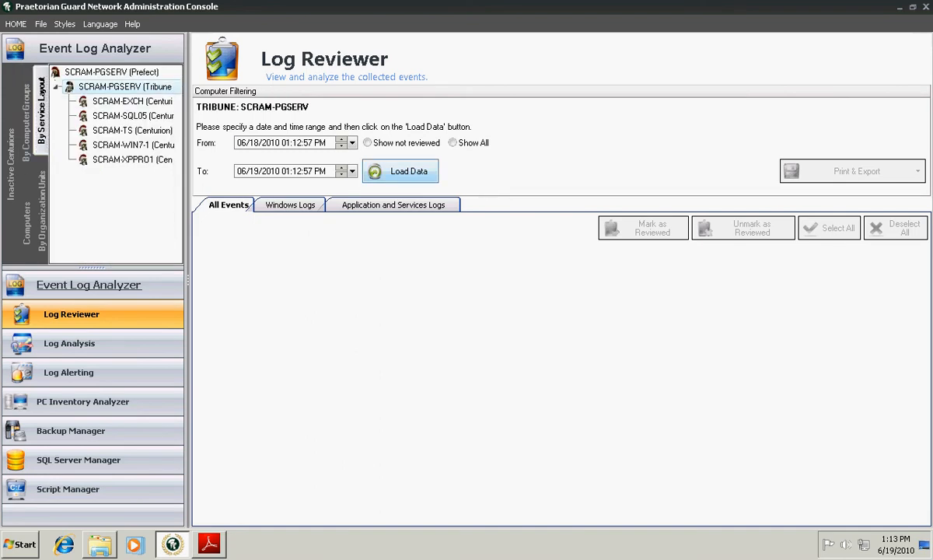
left_click(400, 171)
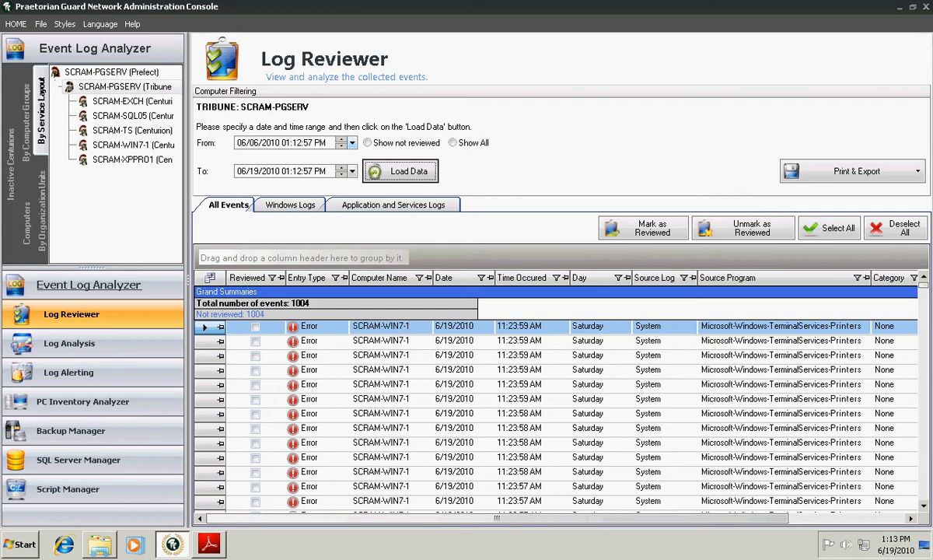
Group the events by Entry Type, expand and collapse the Warning group, and remove the grouping.
left_click_drag(306, 277, 233, 257)
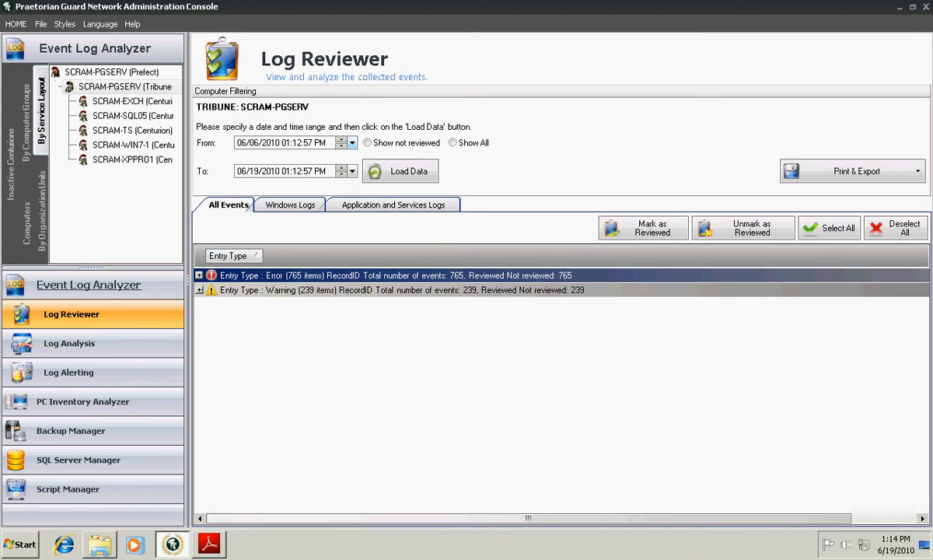
left_click(200, 289)
left_click(200, 290)
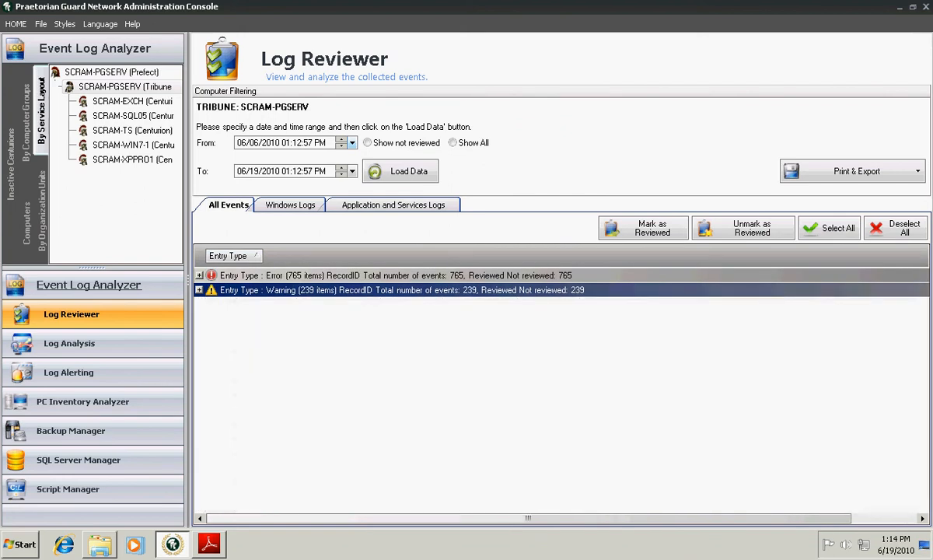
left_click_drag(233, 255, 257, 282)
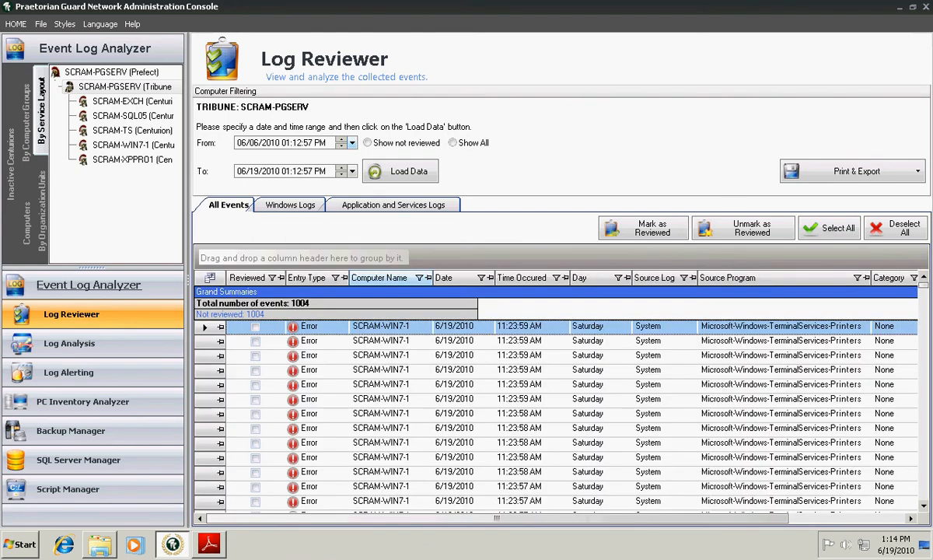
Group the event list by Computer Name with Entry Type as the second grouping level.
left_click_drag(378, 277, 238, 256)
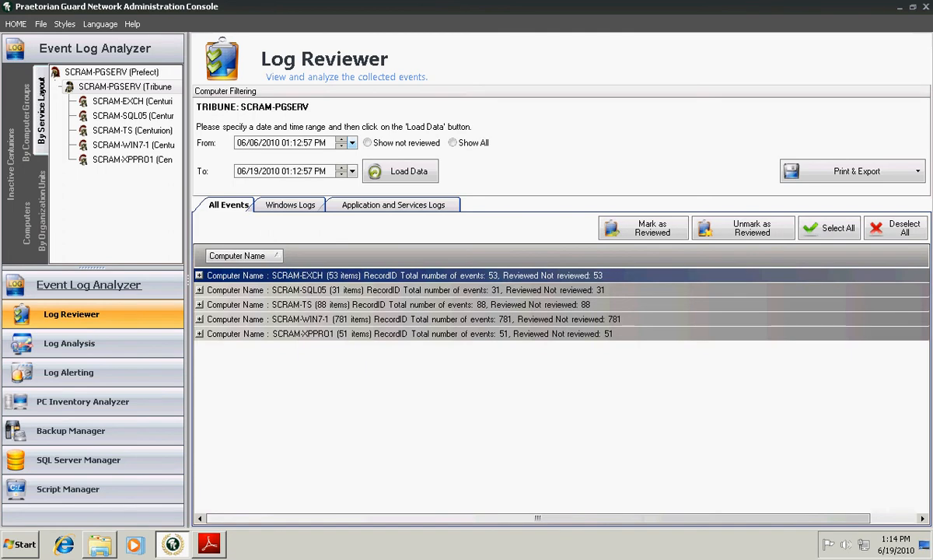
left_click(199, 275)
left_click_drag(315, 290, 311, 263)
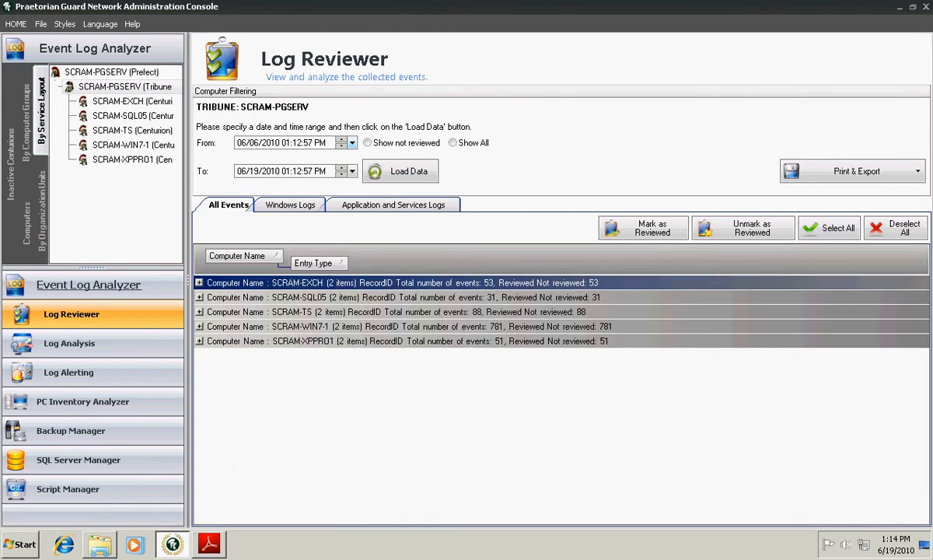
Examine the Error and Warning events of SCRAM-EXCH and remove both groupings from the event list.
left_click(199, 283)
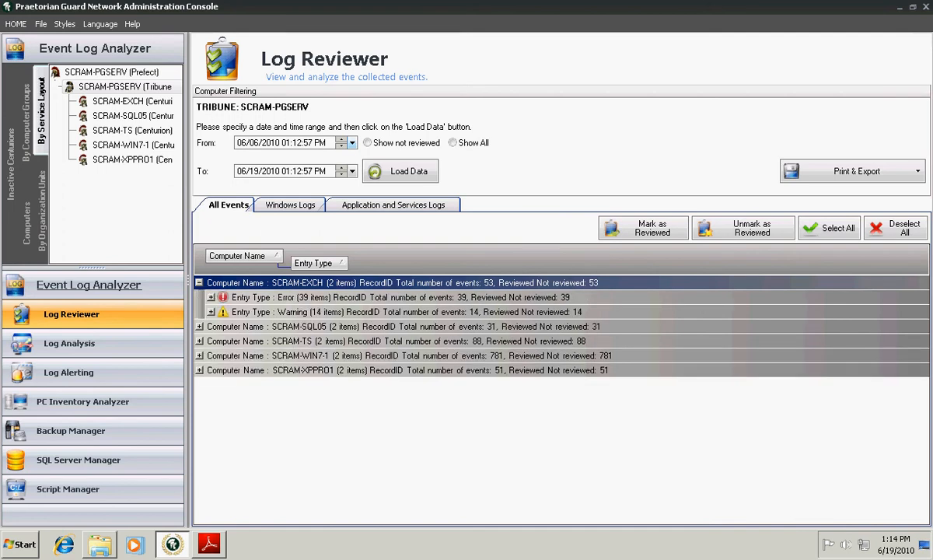
left_click(212, 297)
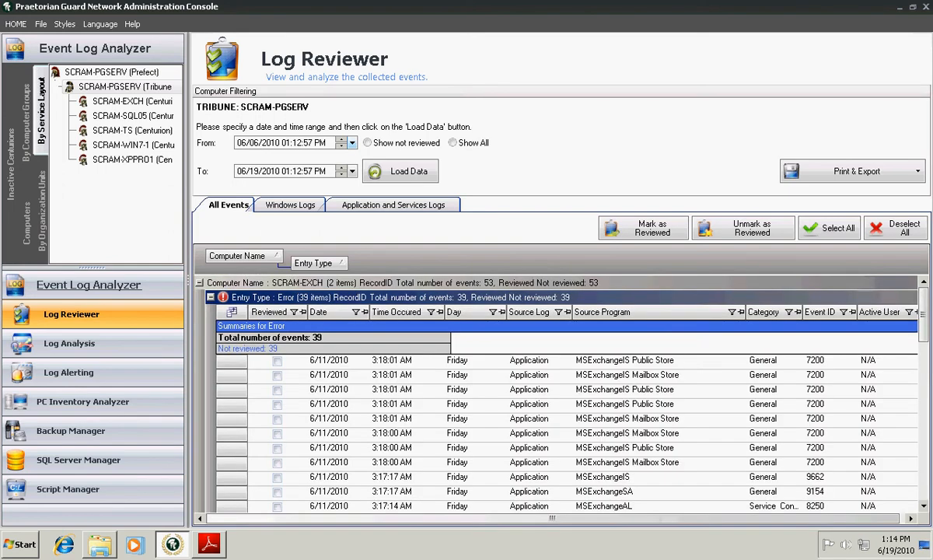
left_click(326, 389)
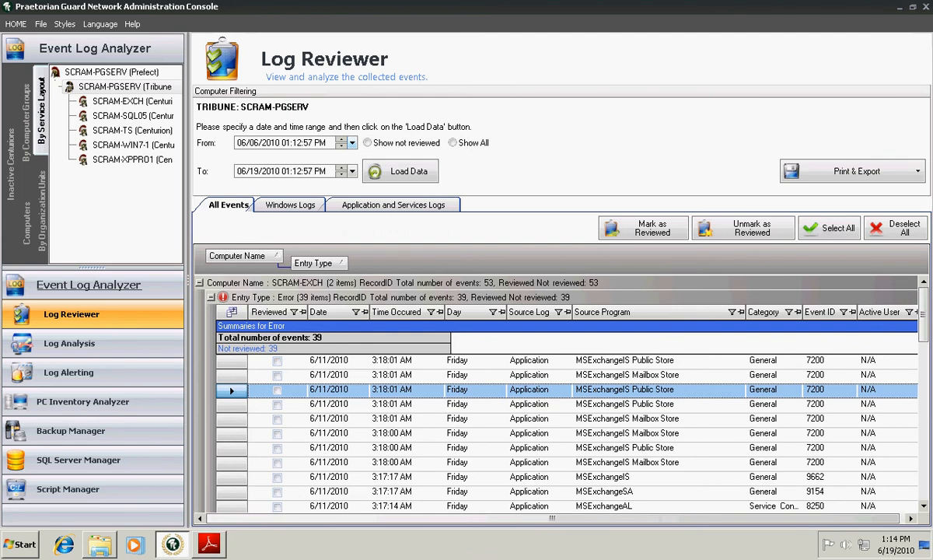
left_click(211, 297)
left_click(211, 311)
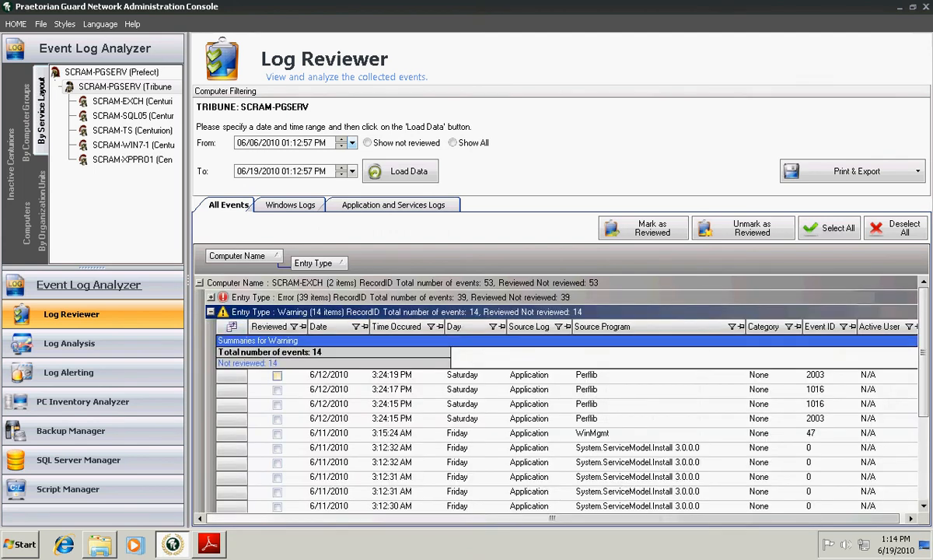
left_click(327, 419)
left_click(211, 311)
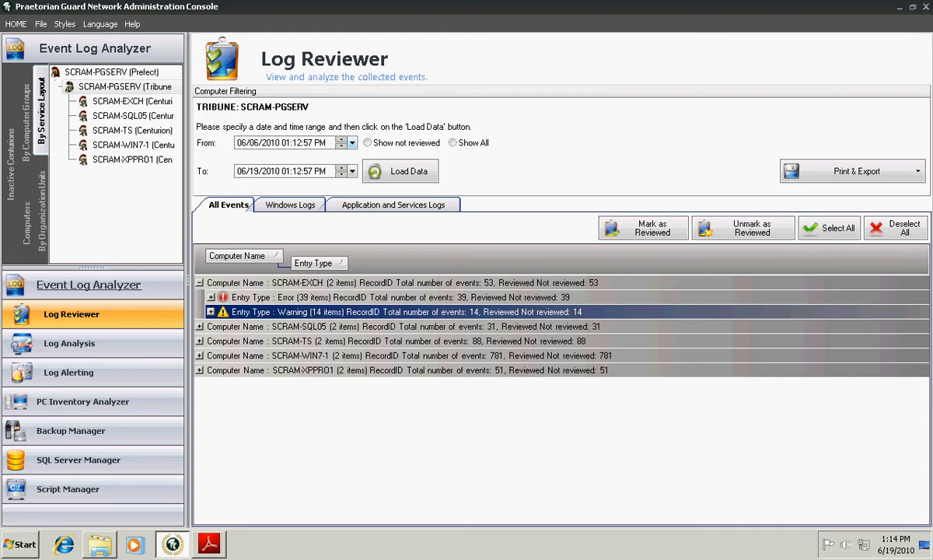
left_click_drag(318, 263, 356, 309)
left_click_drag(245, 256, 289, 289)
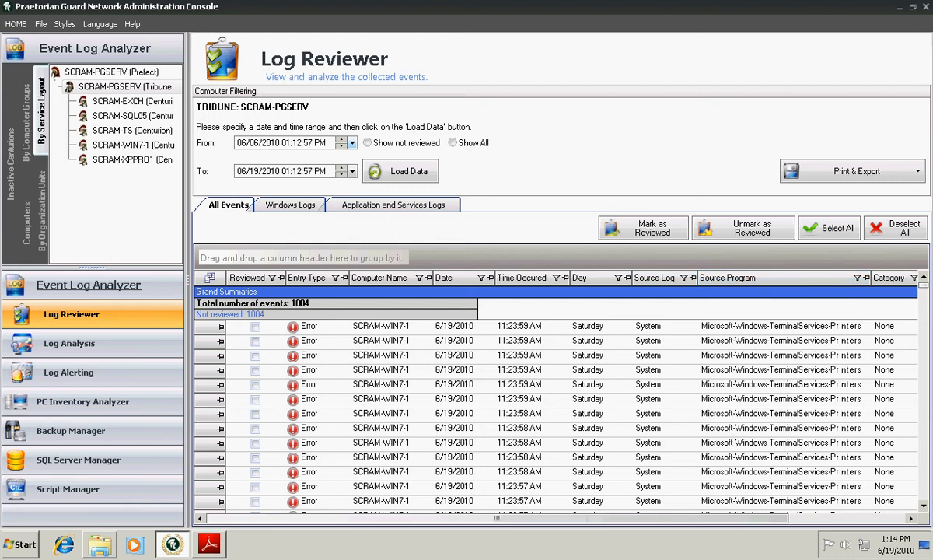
Try a custom Event ID filter with an added second condition, choosing Does not equal as the first operator.
left_click_drag(730, 518, 847, 517)
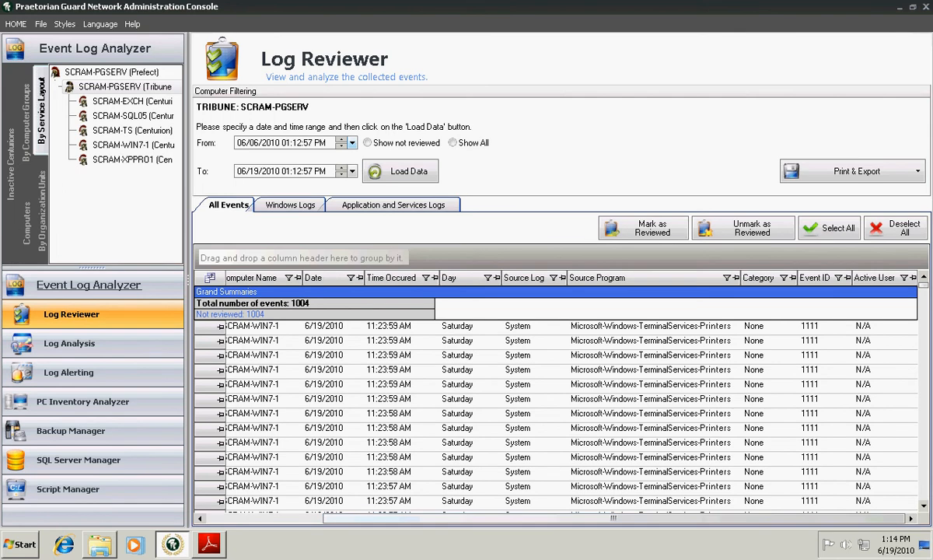
left_click(838, 277)
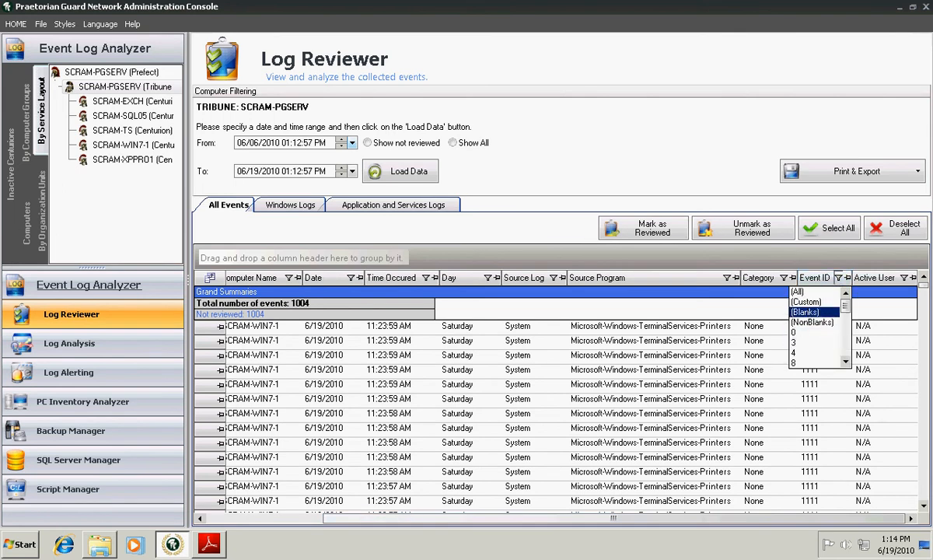
left_click(805, 301)
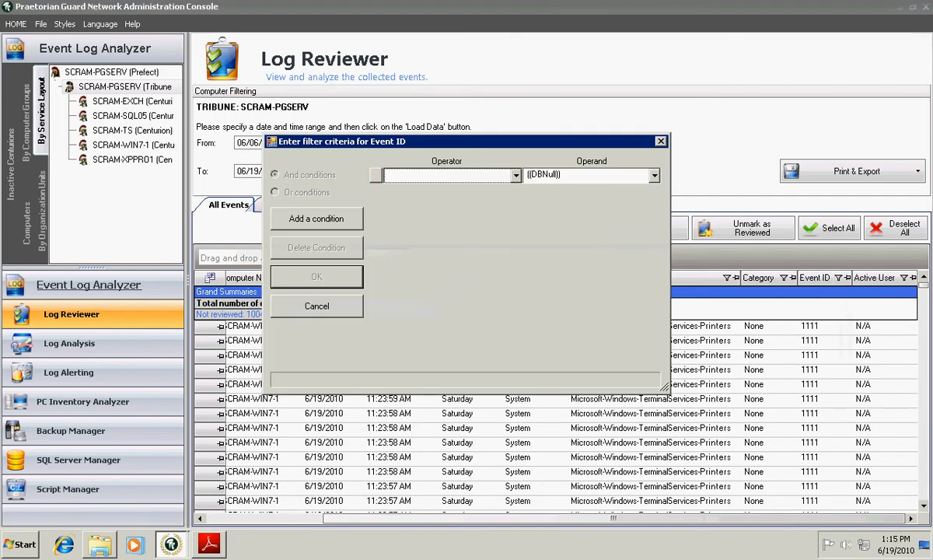
left_click(316, 218)
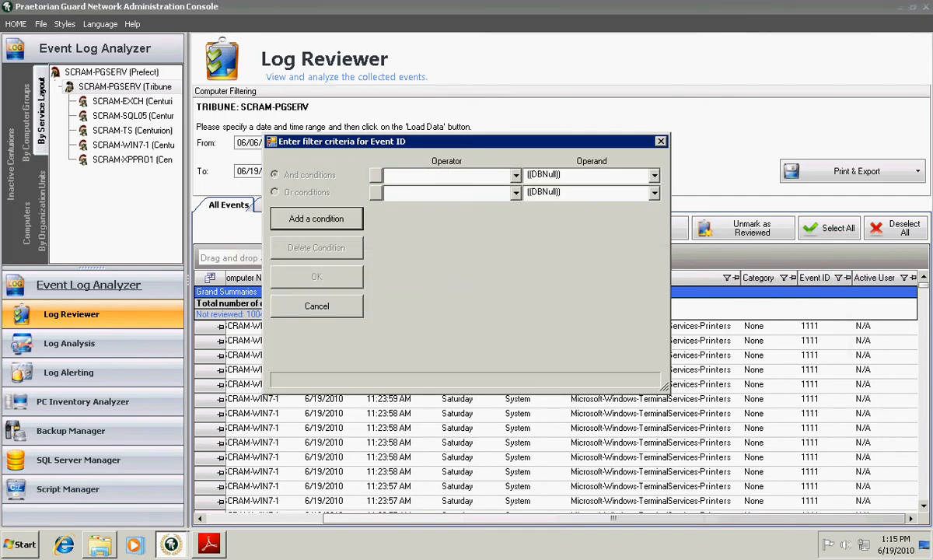
left_click(571, 175)
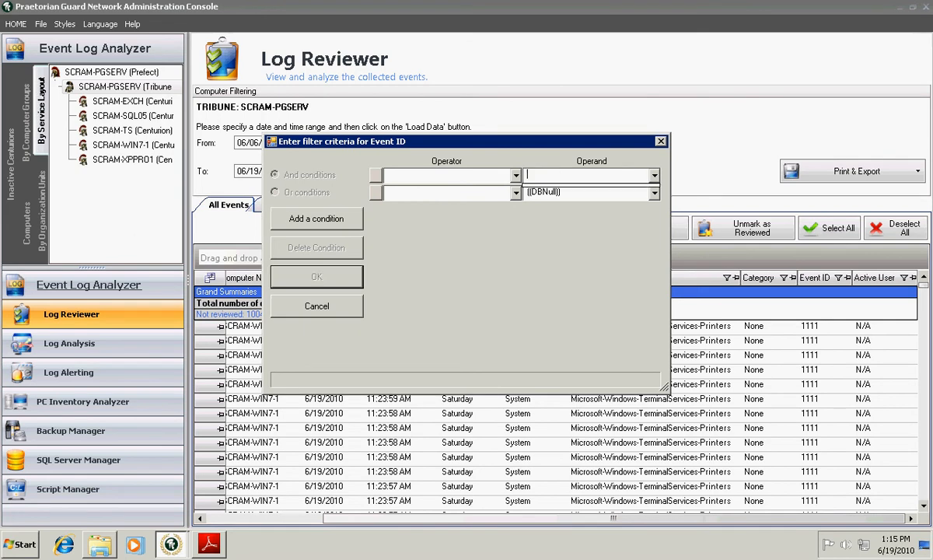
left_click(516, 175)
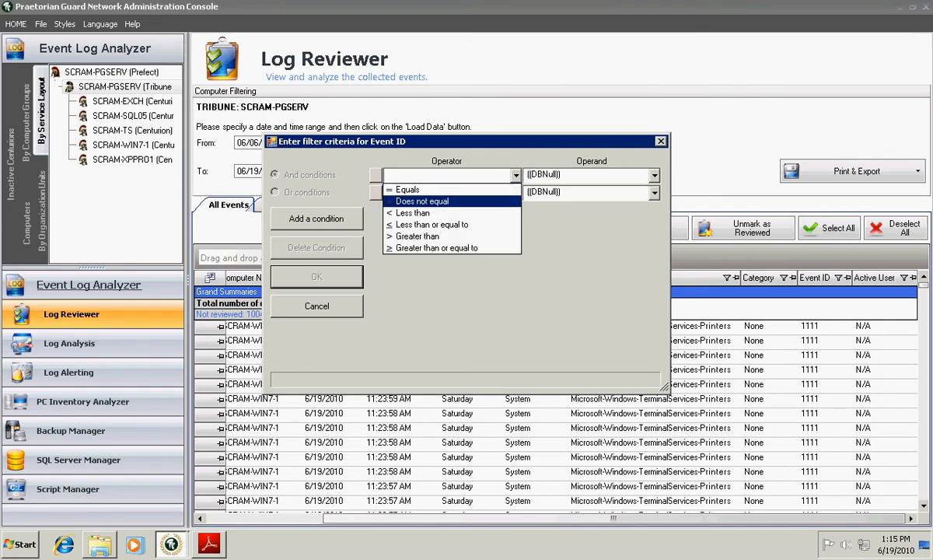
left_click(422, 201)
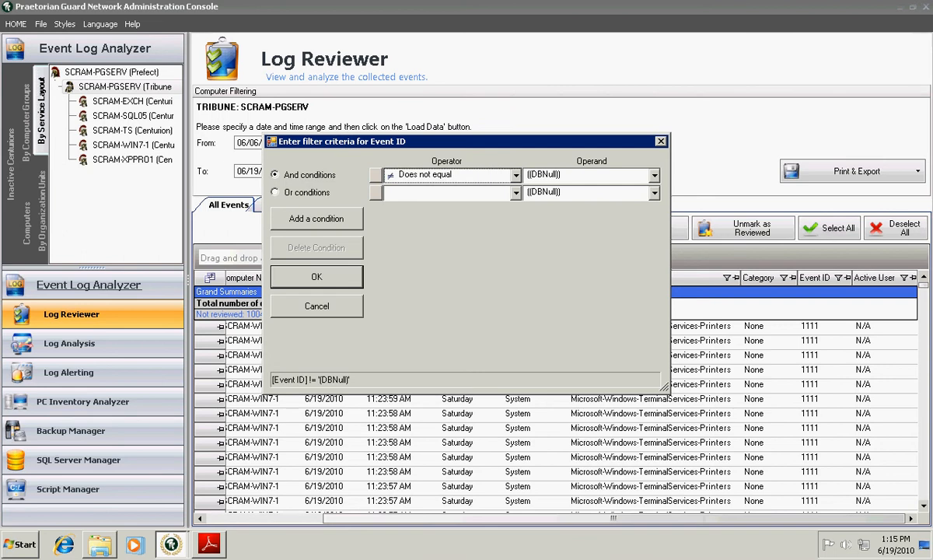
key("Return")
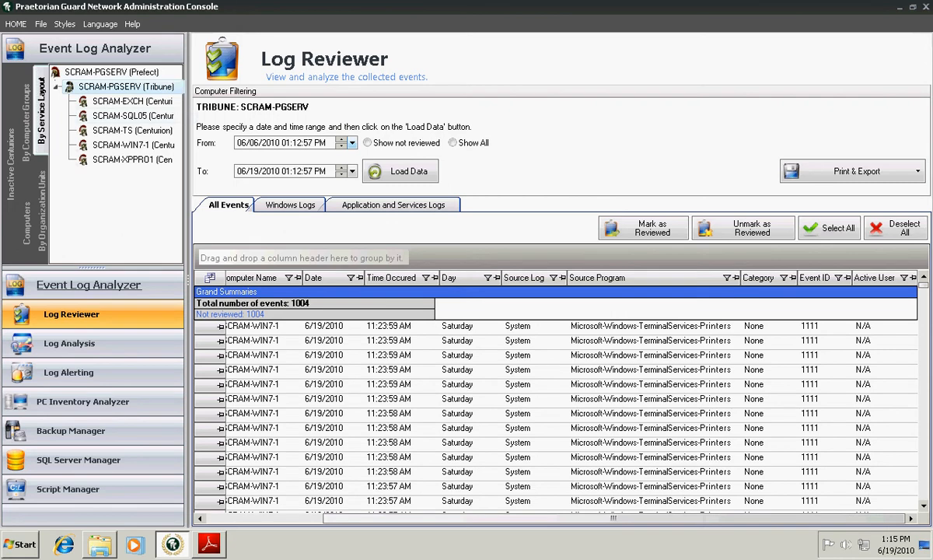
Load the events for the SCRAM-PGSERV Prefect and select individual entries in the event list.
left_click(125, 73)
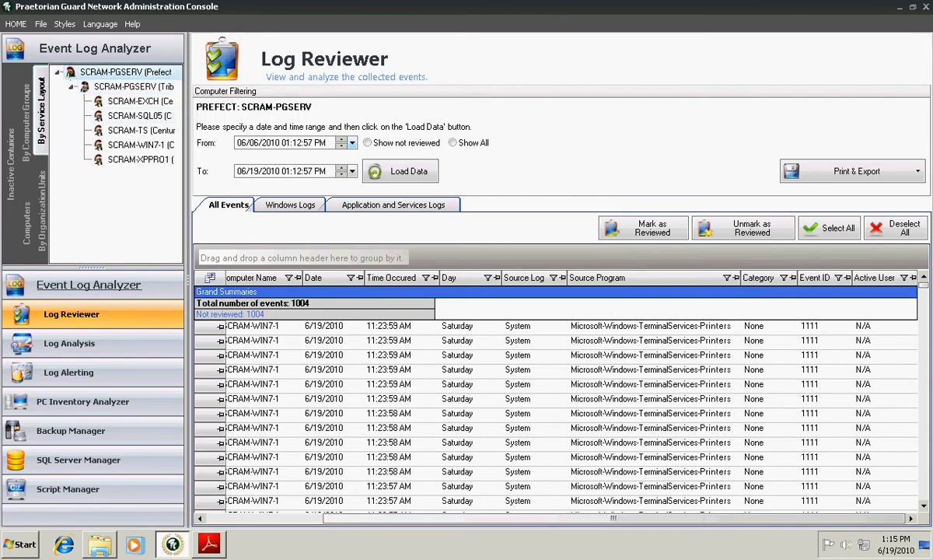
left_click(400, 171)
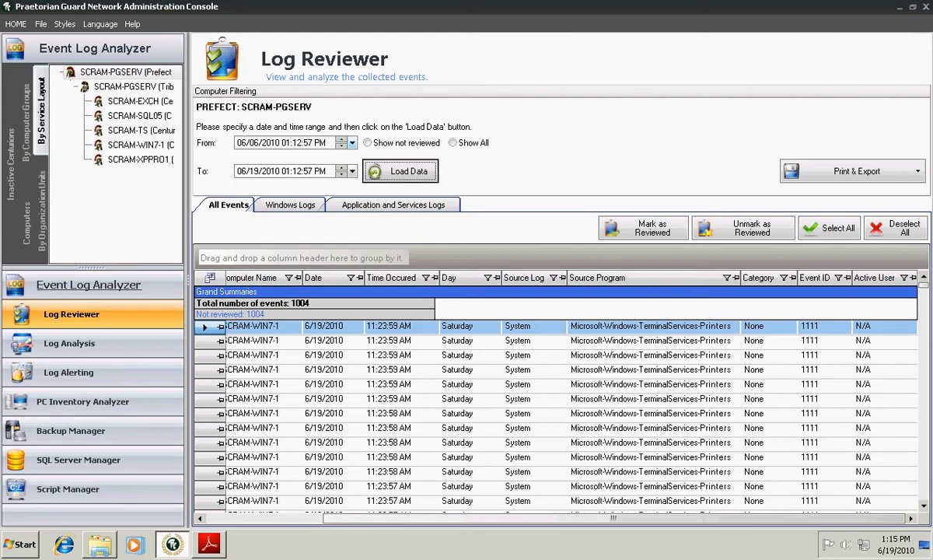
left_click(466, 340)
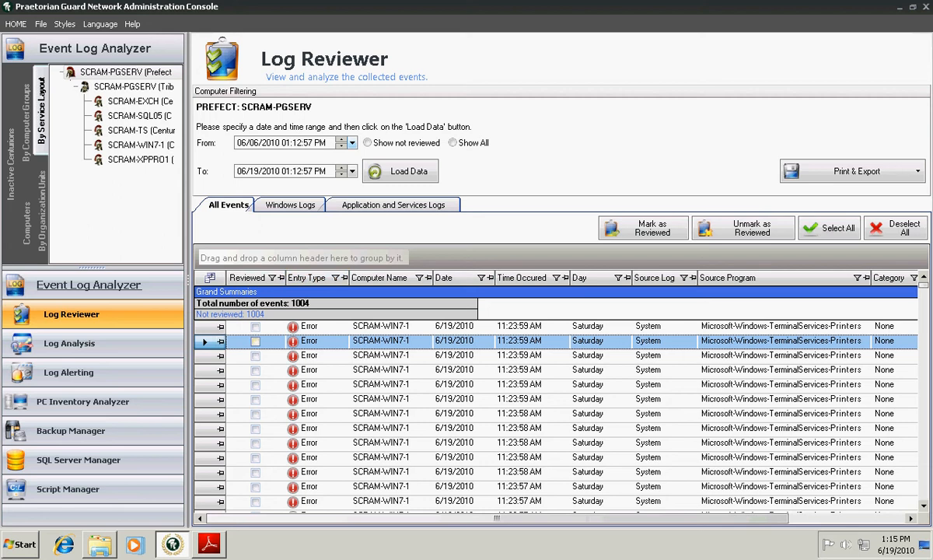
left_click(466, 398)
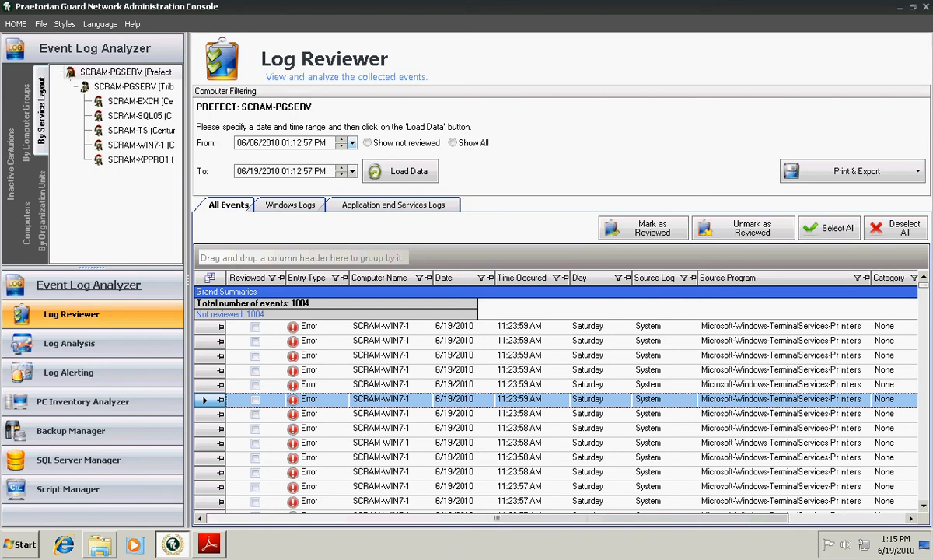
Mark the first five SCRAM-WIN7-1 error events in the list as reviewed.
left_click(467, 327)
left_click(255, 327)
left_click(255, 341)
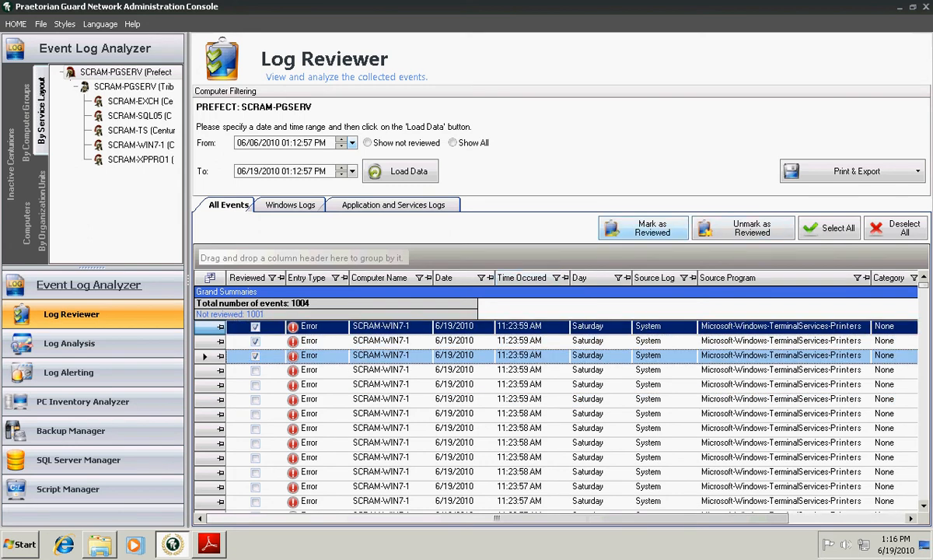
left_click(255, 371)
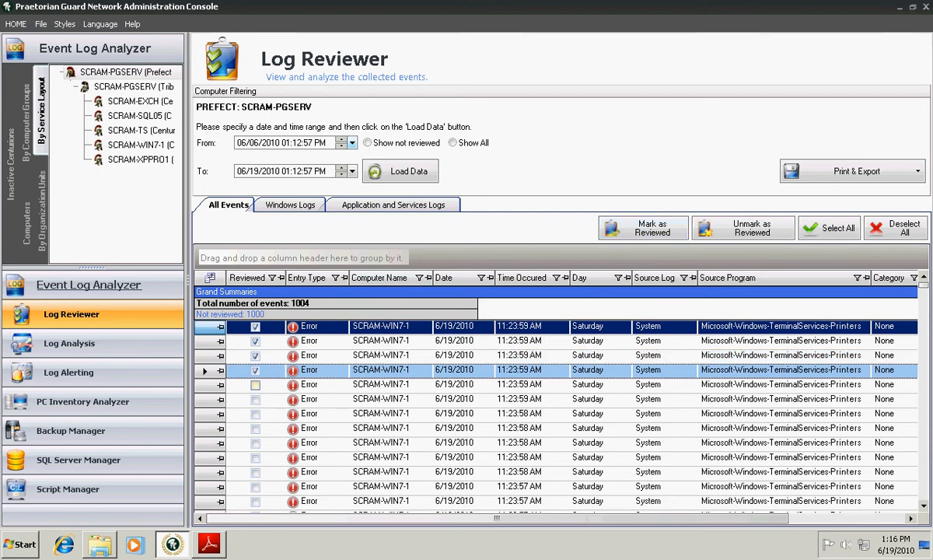
left_click(255, 384)
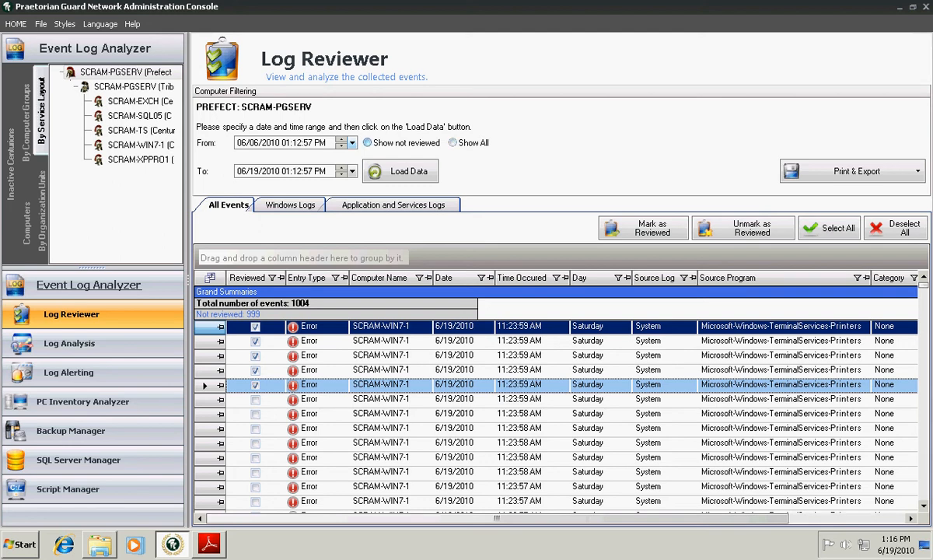
Choose to show only events that are not reviewed and clear the reviewed mark of the fifth event.
left_click(367, 143)
left_click(255, 384)
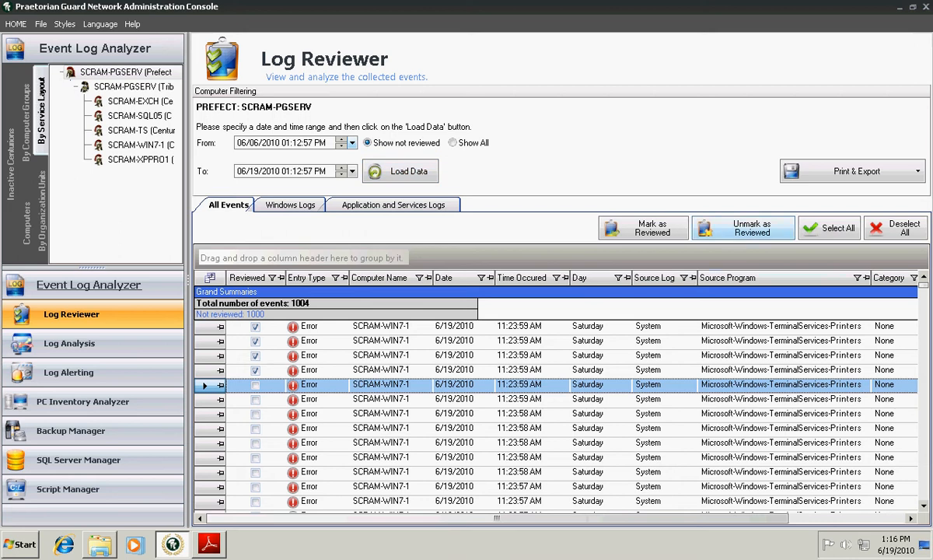
Choose Show All and load the Windows Logs events for the Application, Security, Setup and System logs.
left_click(452, 143)
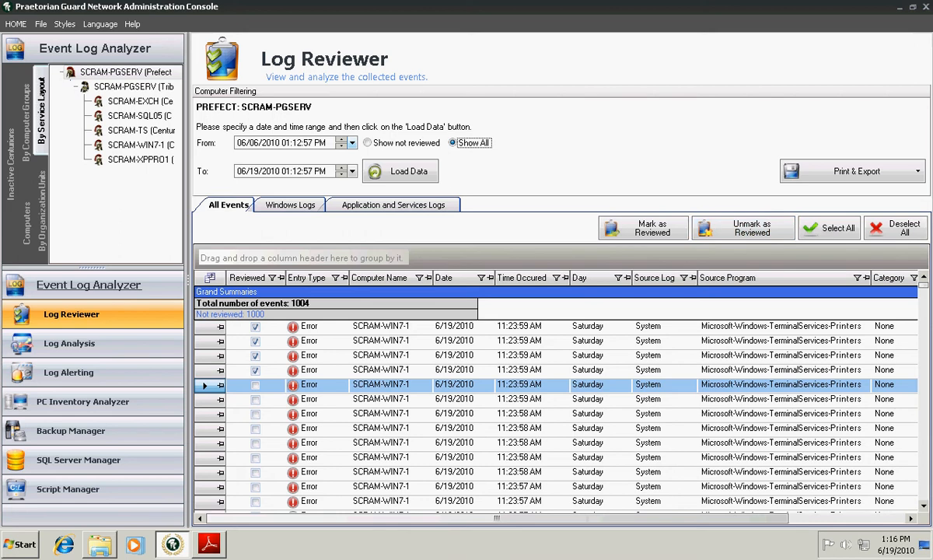
left_click(290, 204)
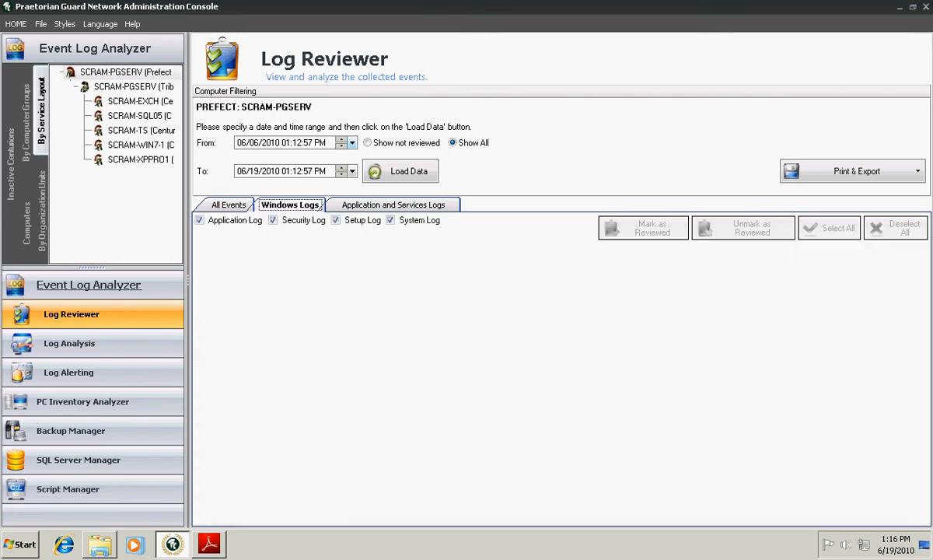
left_click(401, 171)
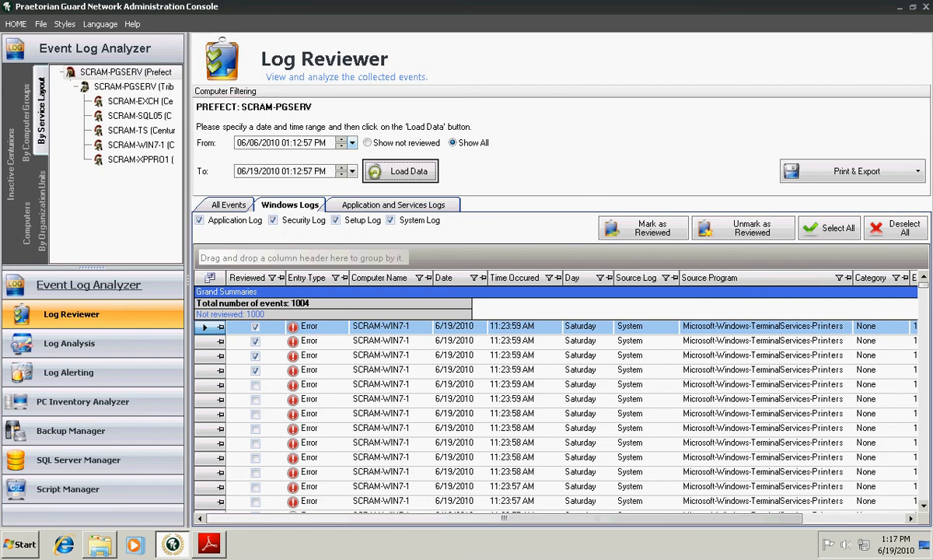
Load the Application and Services Logs events for the current date range.
left_click(393, 205)
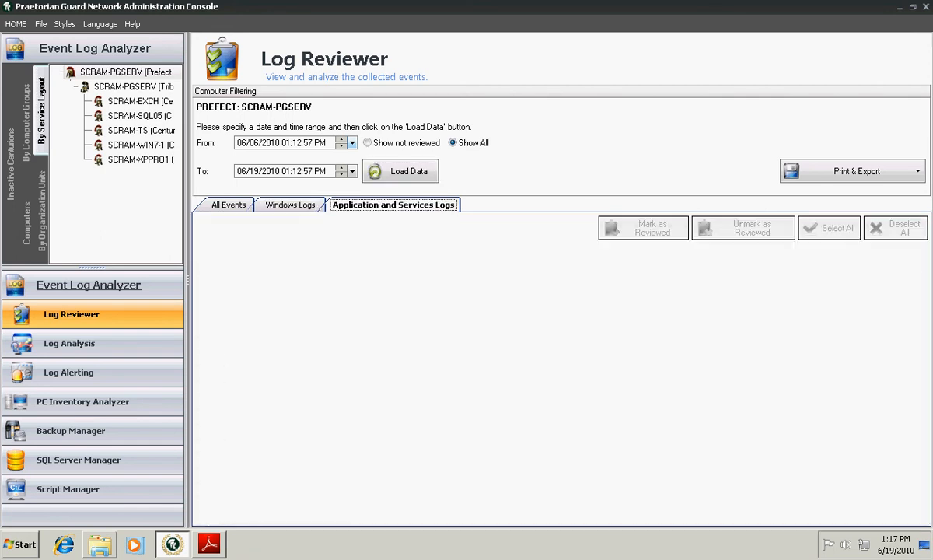
left_click(400, 171)
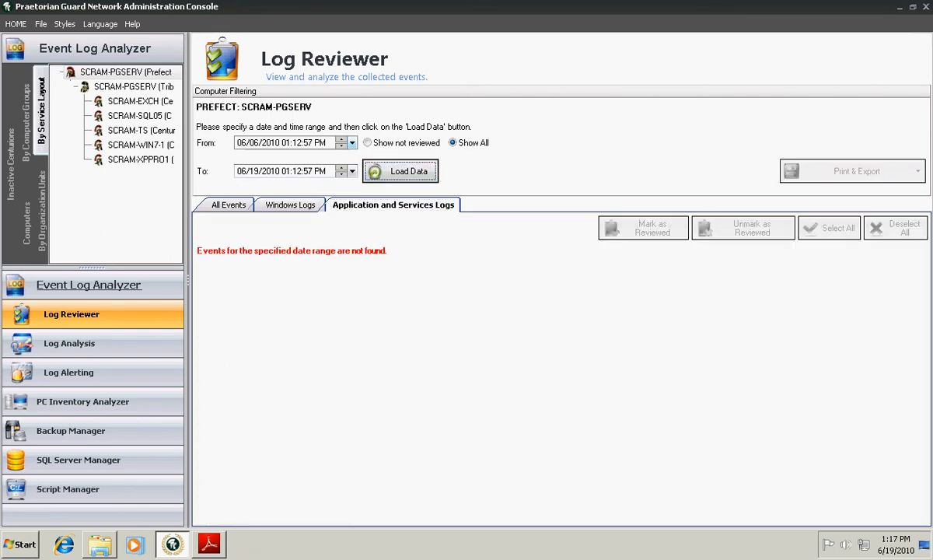
Return to the Windows Logs events, select an event, and display the print and export options for all events.
left_click(290, 205)
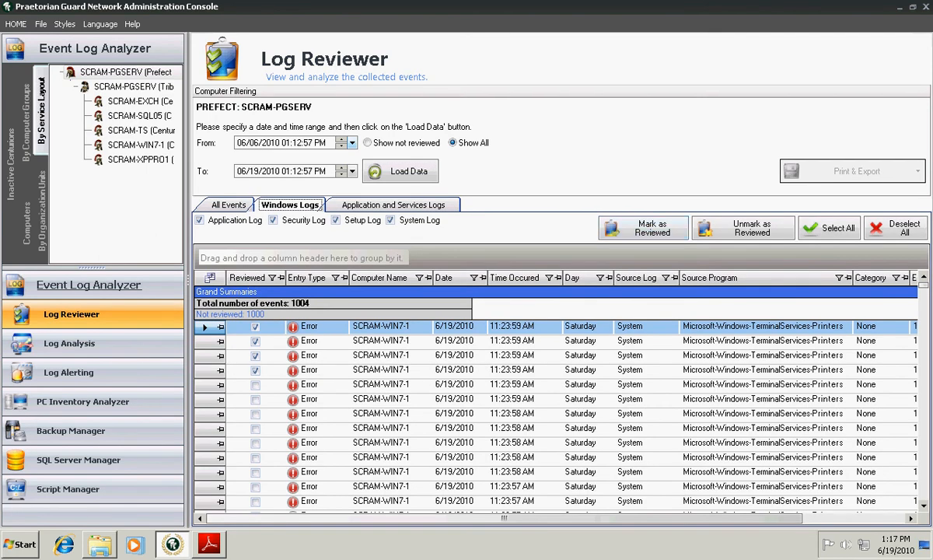
left_click(512, 399)
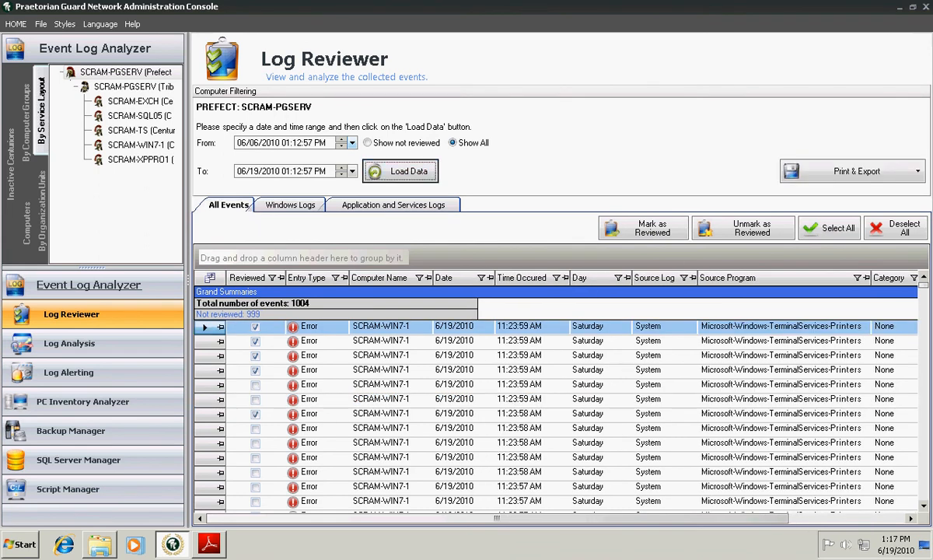
left_click(854, 171)
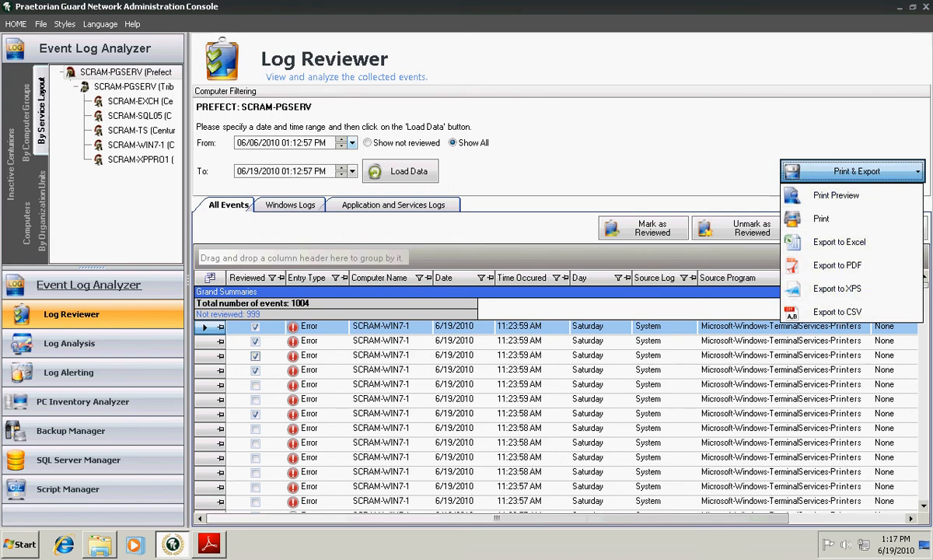
Load the Alert Distribution Analysis in Log Analysis for the SCRAM-PGSERV Tribune with a start date of 06/07/2010.
left_click(116, 342)
left_click(117, 342)
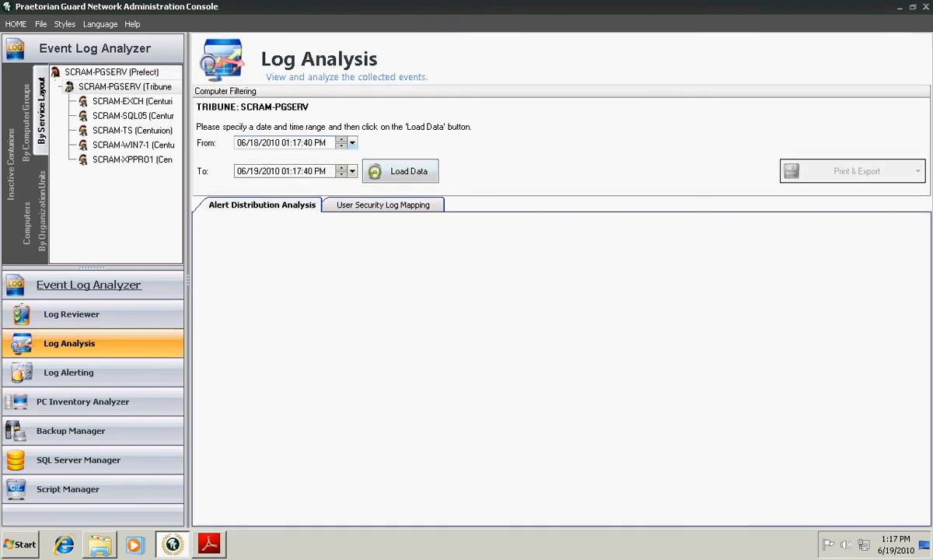
left_click(352, 143)
left_click(256, 200)
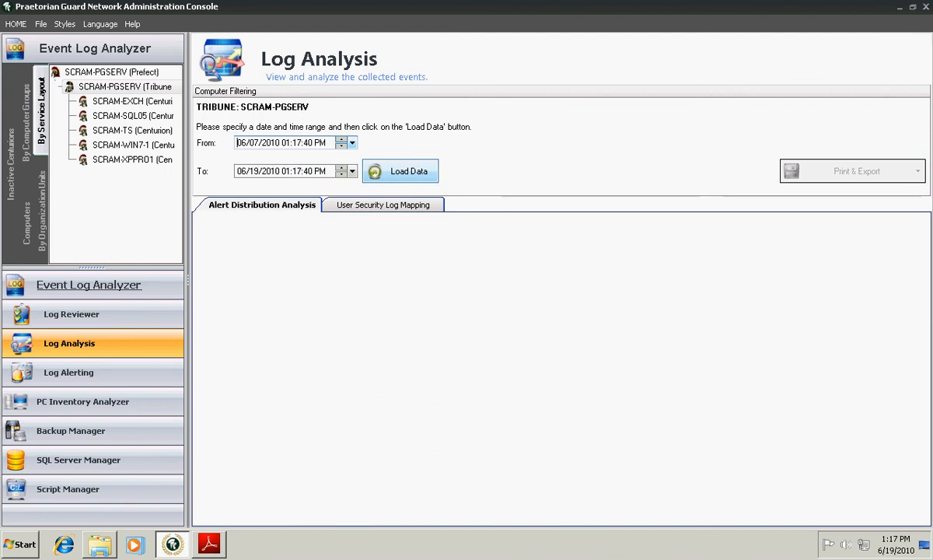
left_click(400, 171)
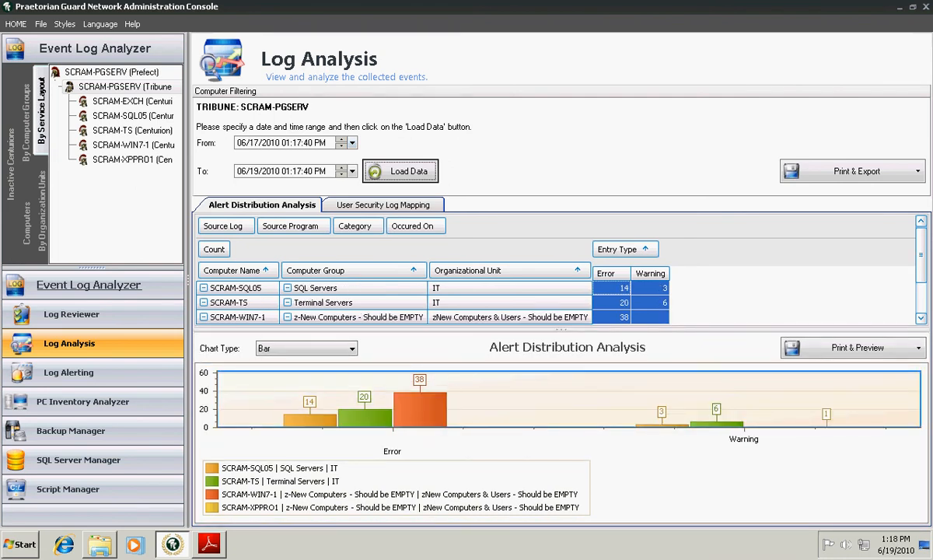
Resize the analysis table to show all its computer rows and move the Computer Name field out of the row grouping.
left_click_drag(561, 329, 561, 287)
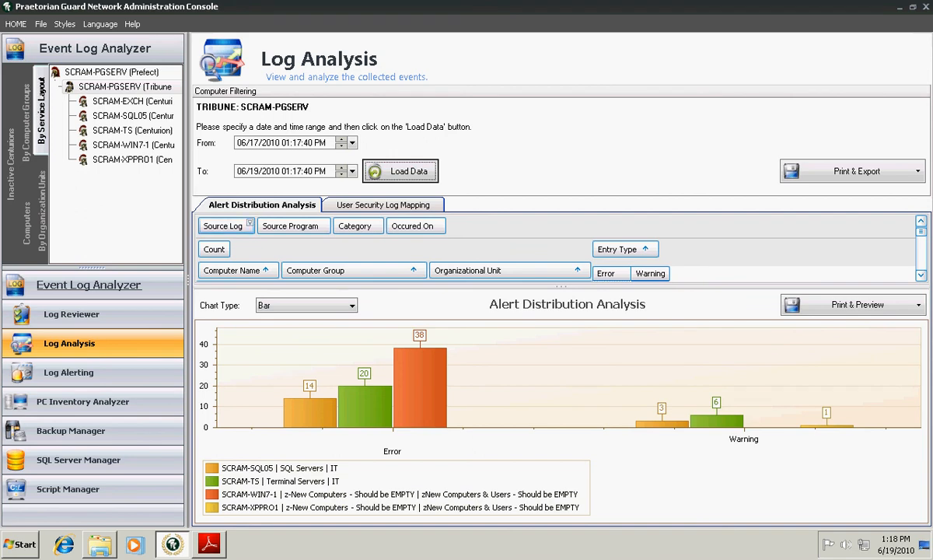
left_click_drag(561, 327, 561, 356)
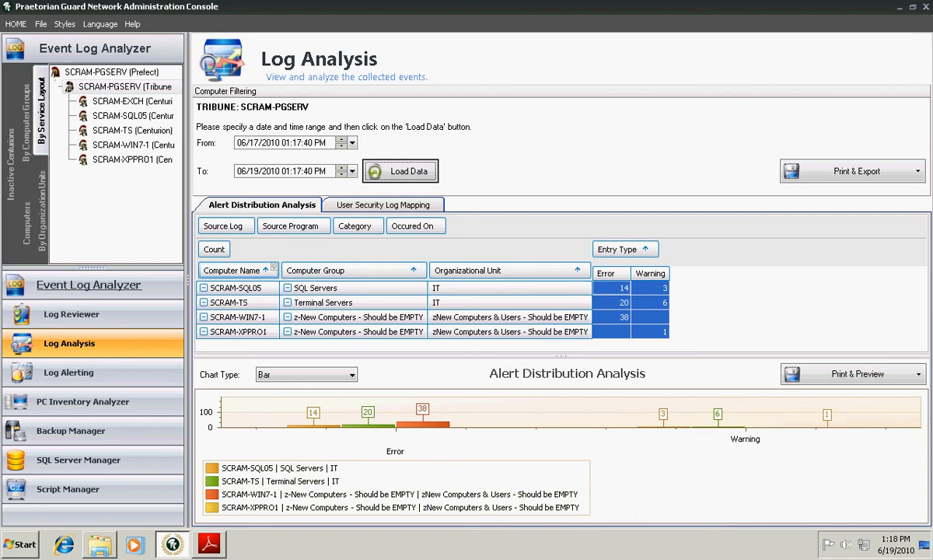
left_click_drag(244, 271, 261, 226)
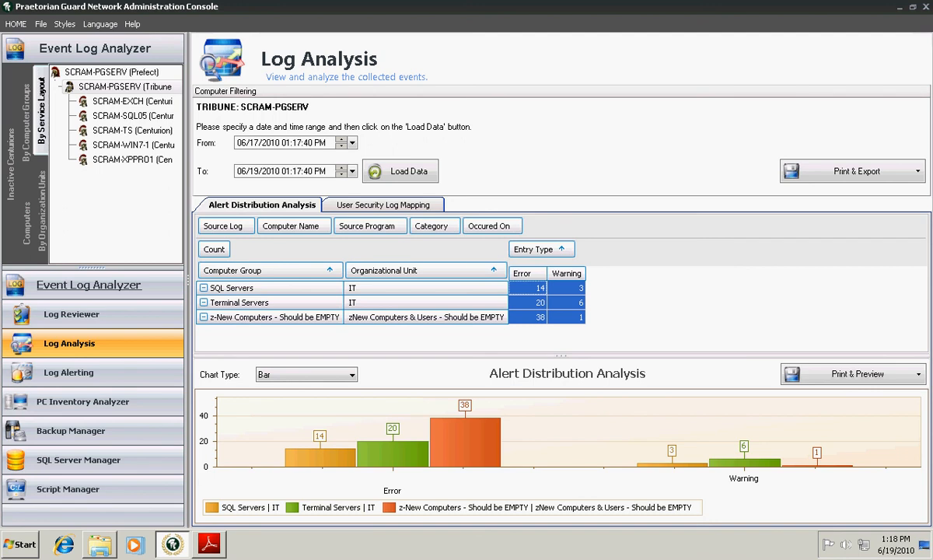
Chart the SQL Servers, Terminal Servers and z-New Computers groups one at a time, and open the User Security Log Mapping.
left_click(242, 287)
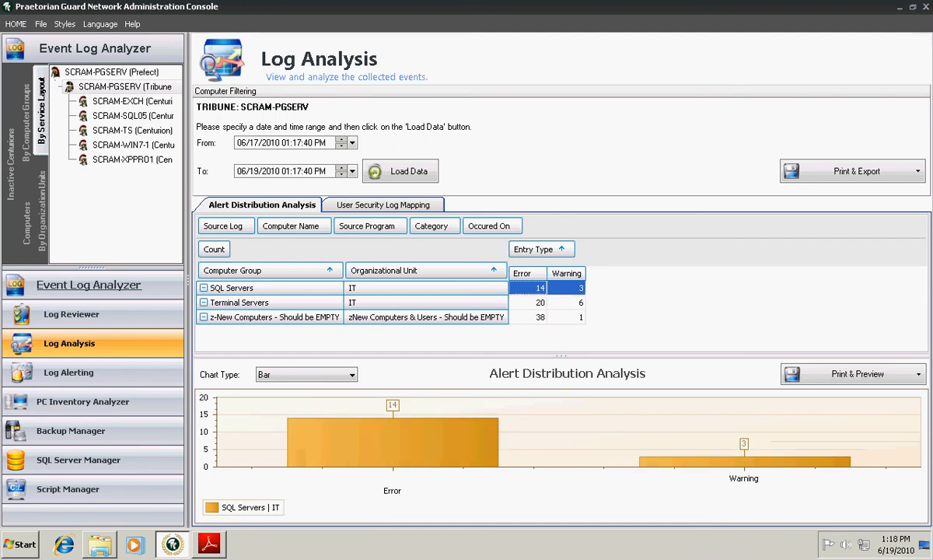
left_click(243, 303)
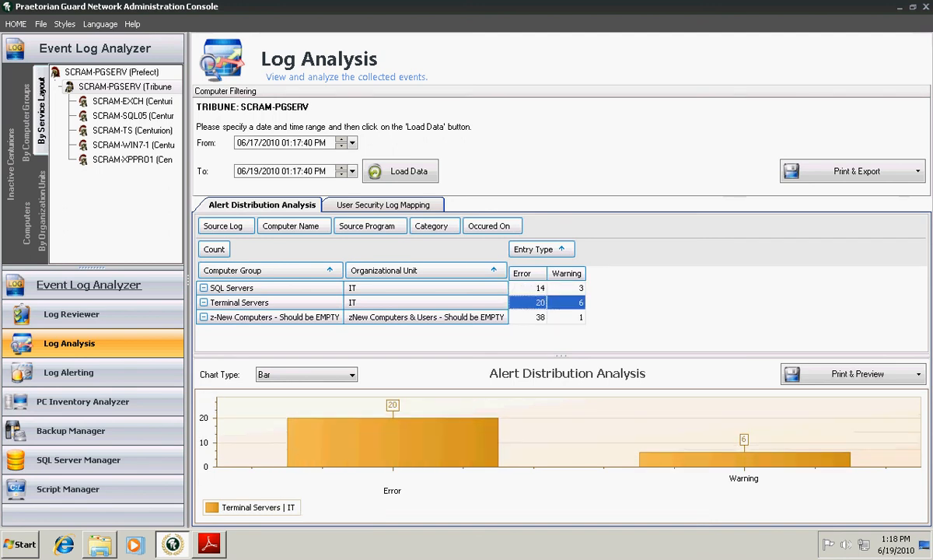
left_click(364, 317)
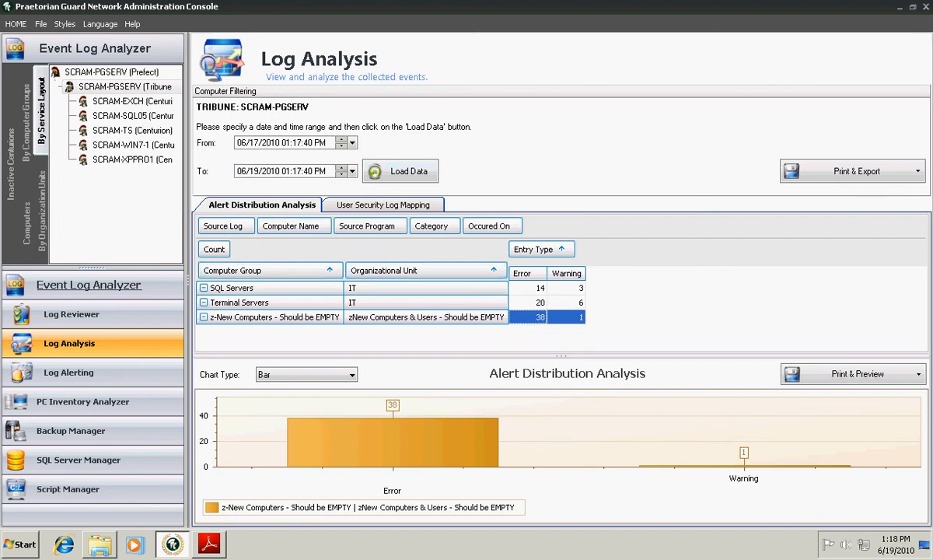
left_click(383, 205)
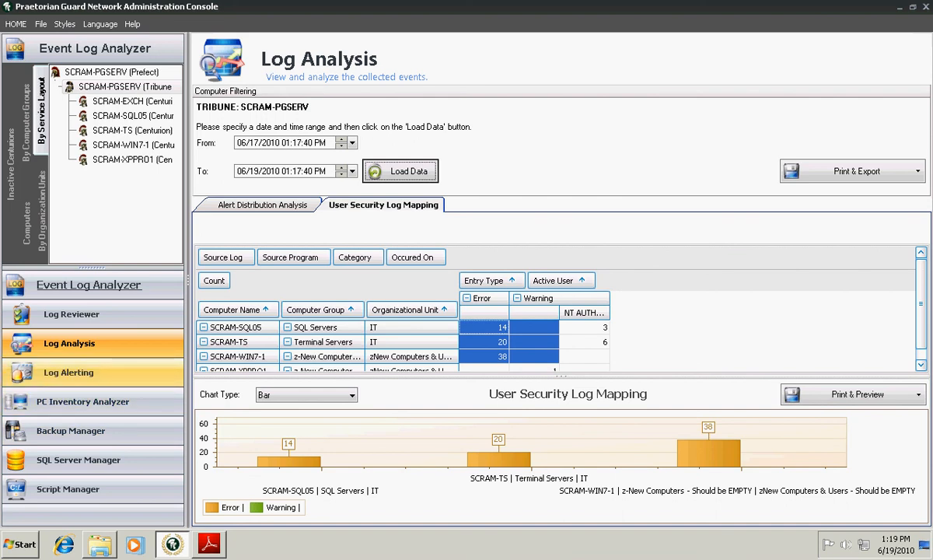
Go to Log Alerting, view the general settings of a new event log alert and cancel the form.
left_click(68, 372)
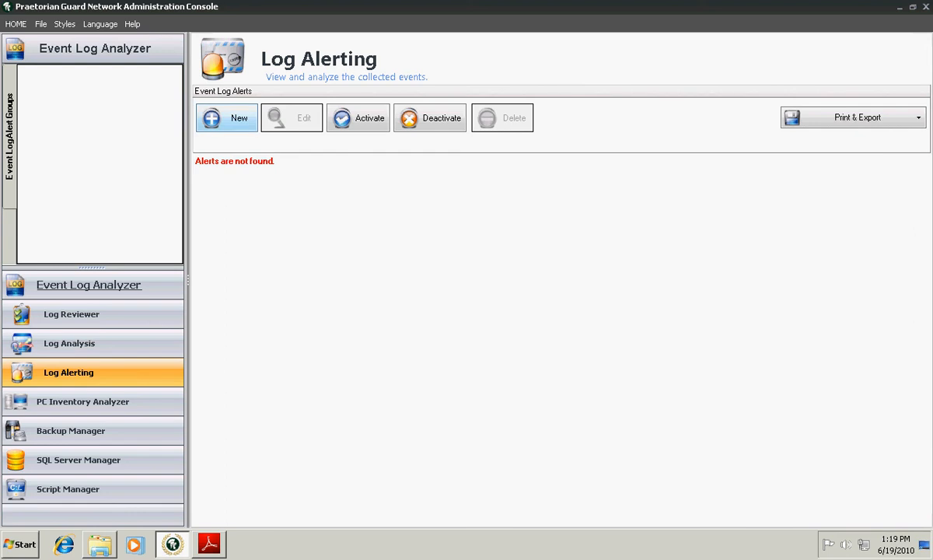
left_click(227, 118)
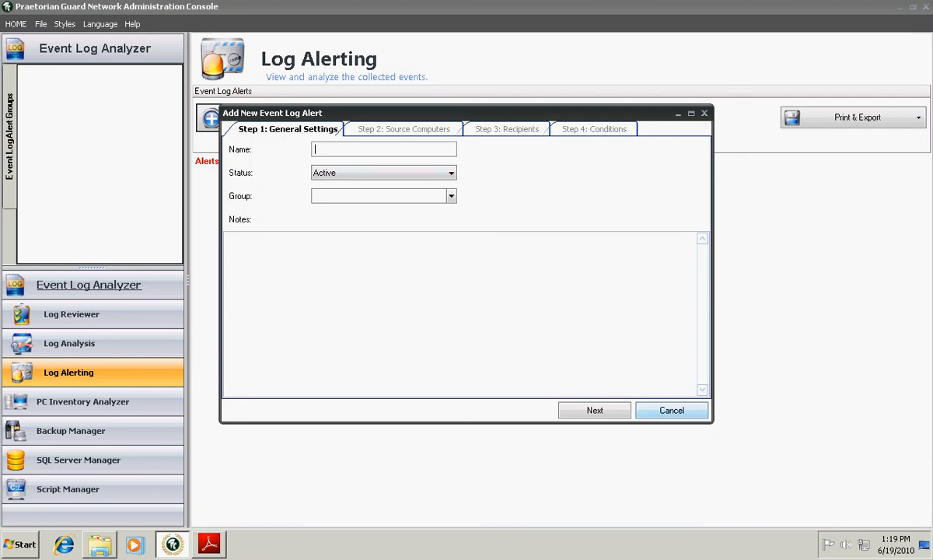
left_click(671, 410)
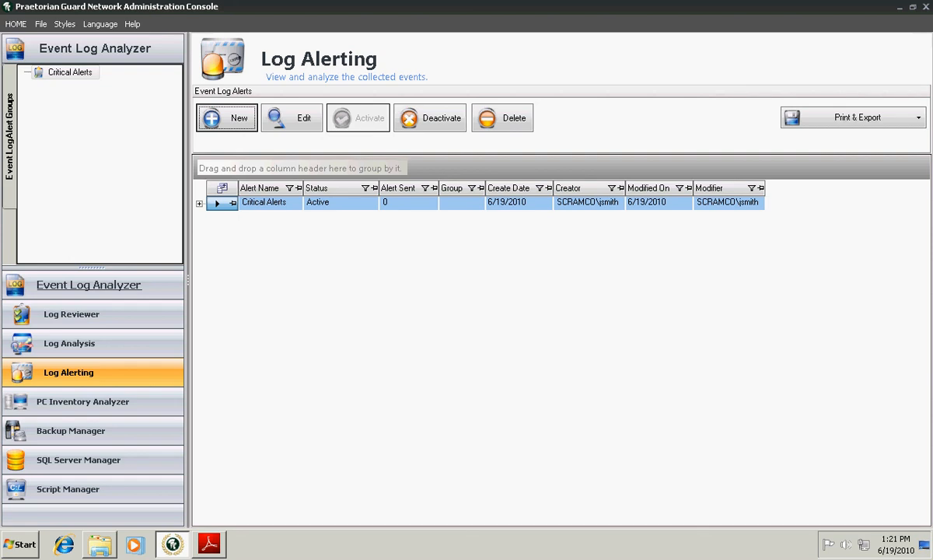
Expand the Critical Alerts sources, open the alert for editing and view its source computers by organization units and computer groups.
left_click(199, 204)
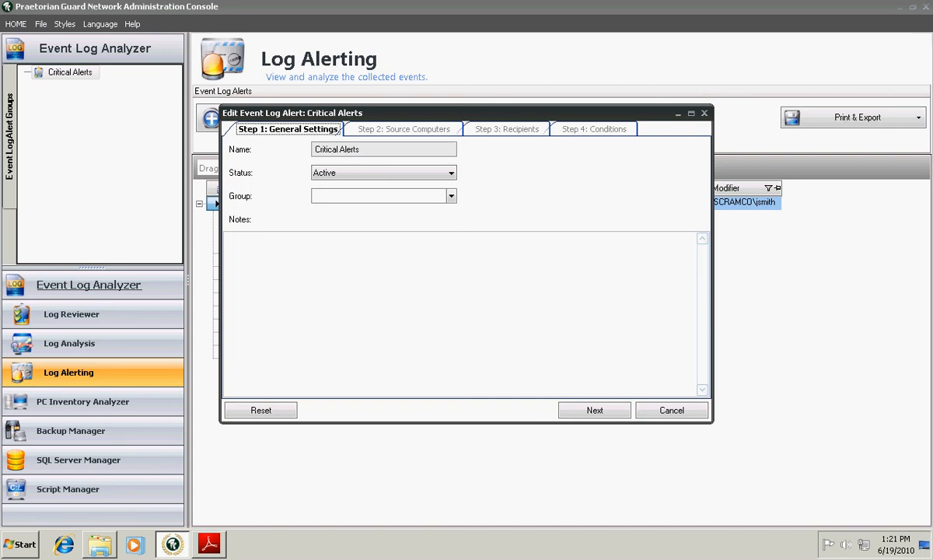
left_click(595, 410)
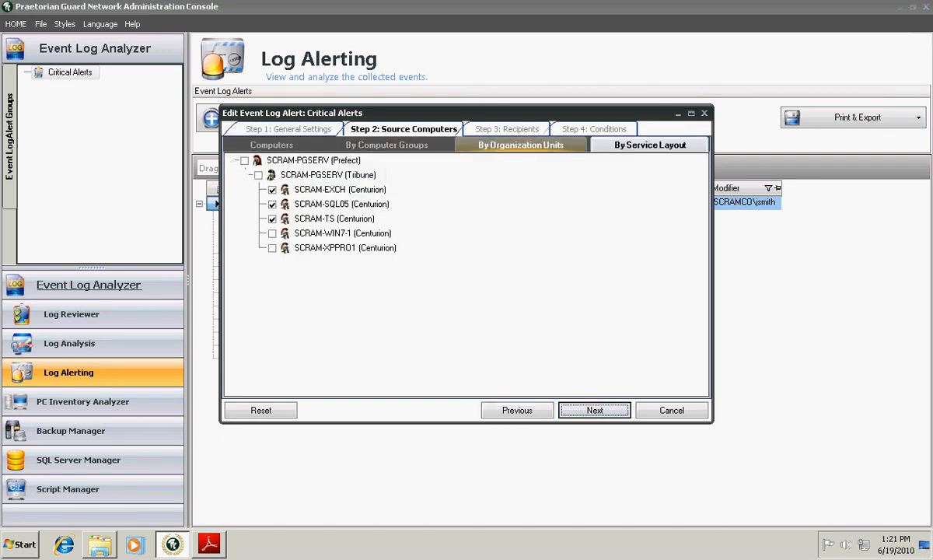
left_click(520, 146)
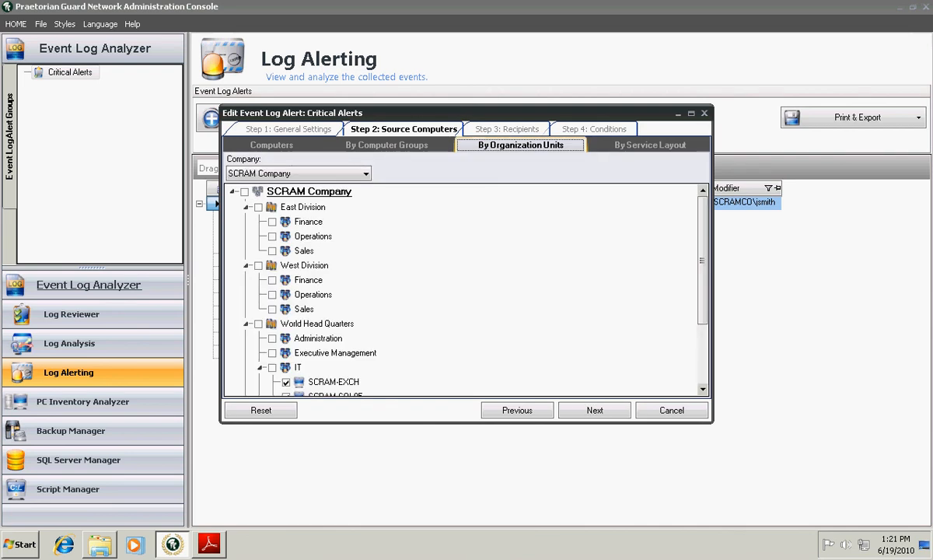
left_click(386, 145)
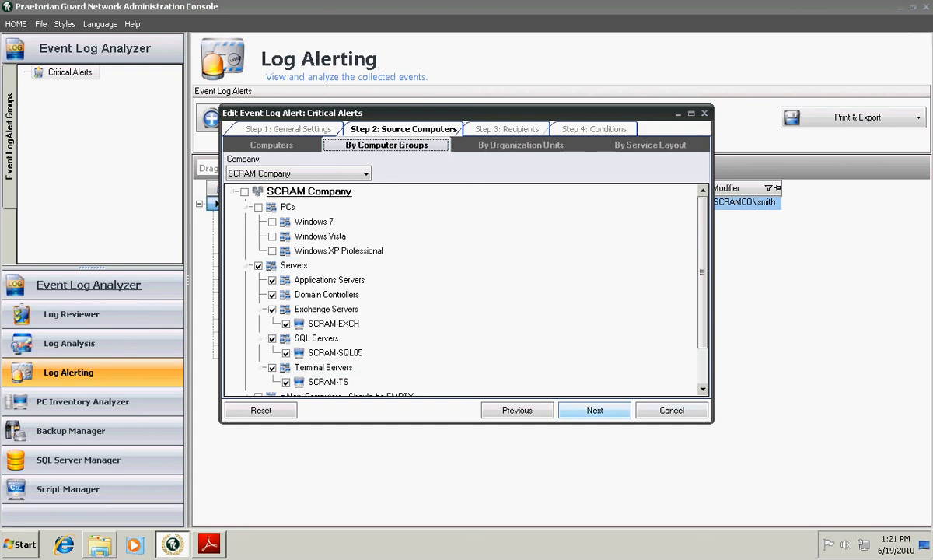
Go through the recipients of the Critical Alerts alert, select its System error condition and save the alert.
left_click(595, 411)
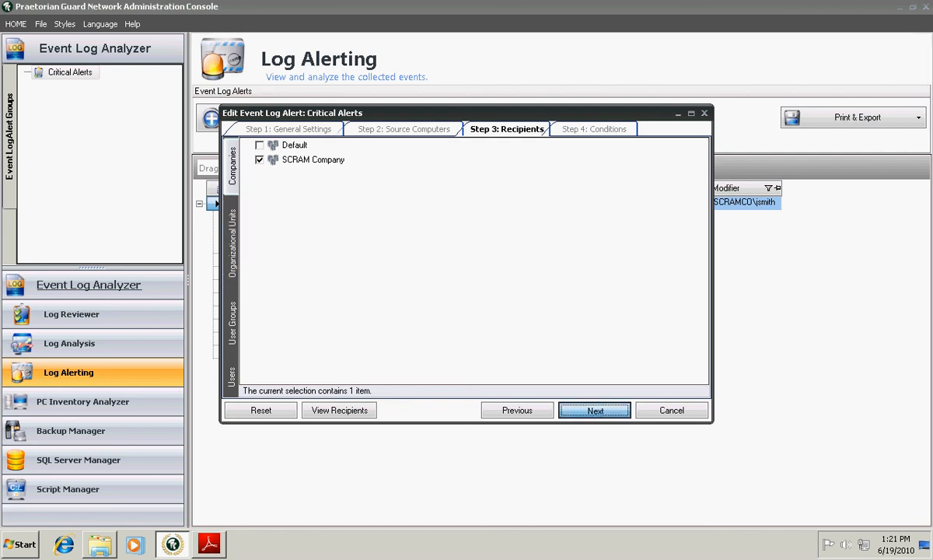
key("Return")
left_click(311, 180)
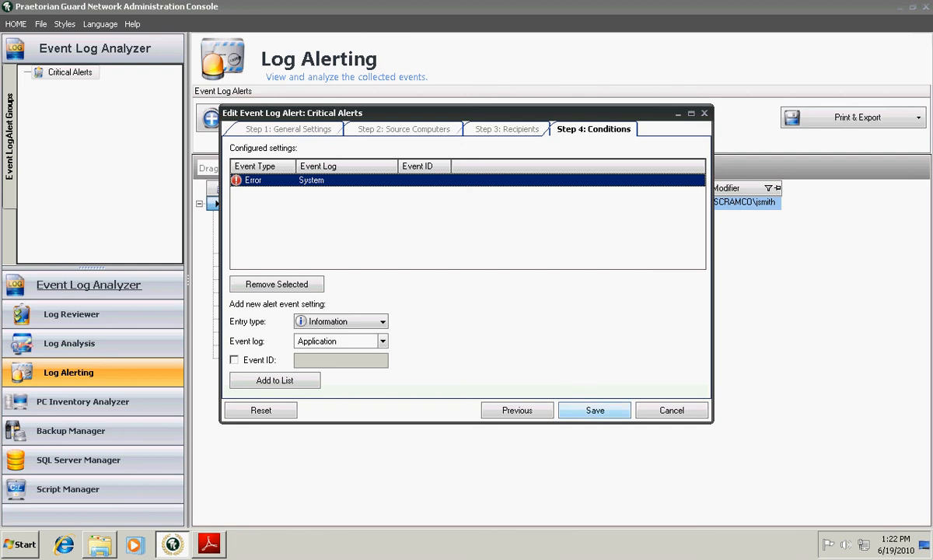
left_click(595, 411)
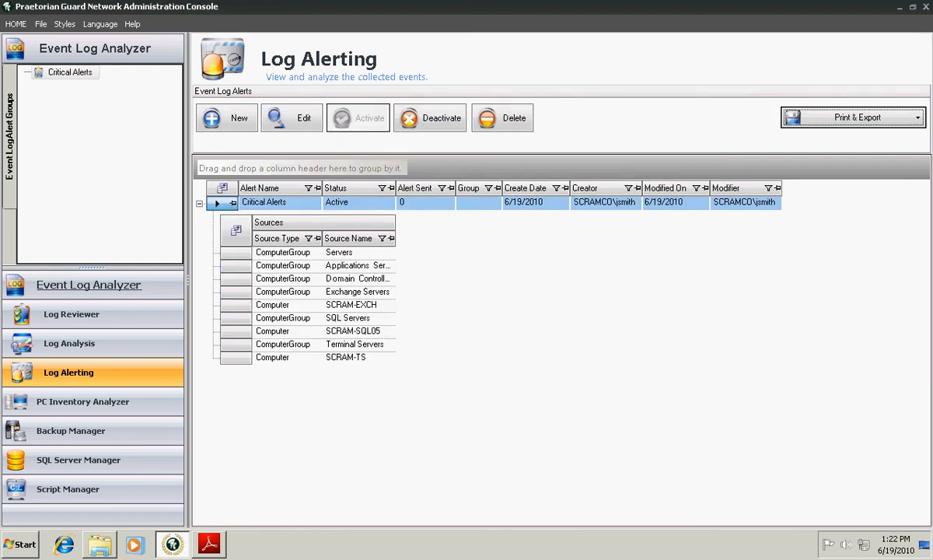